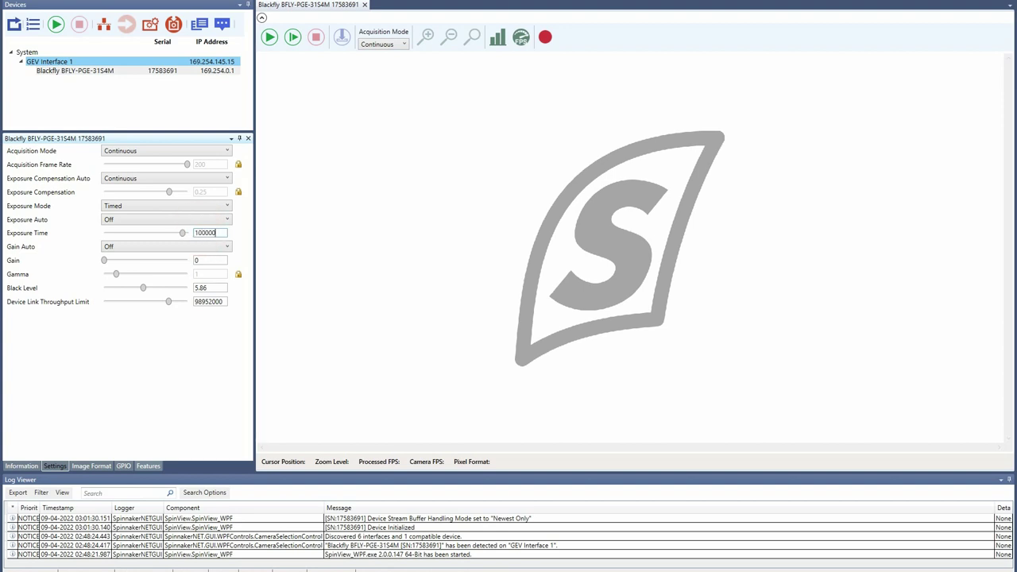
Apply exposure time 100000, set gain to 47.99, and switch the pixel format to Mono 8.
{"action": "left_click", "coordinate": [164, 217]}
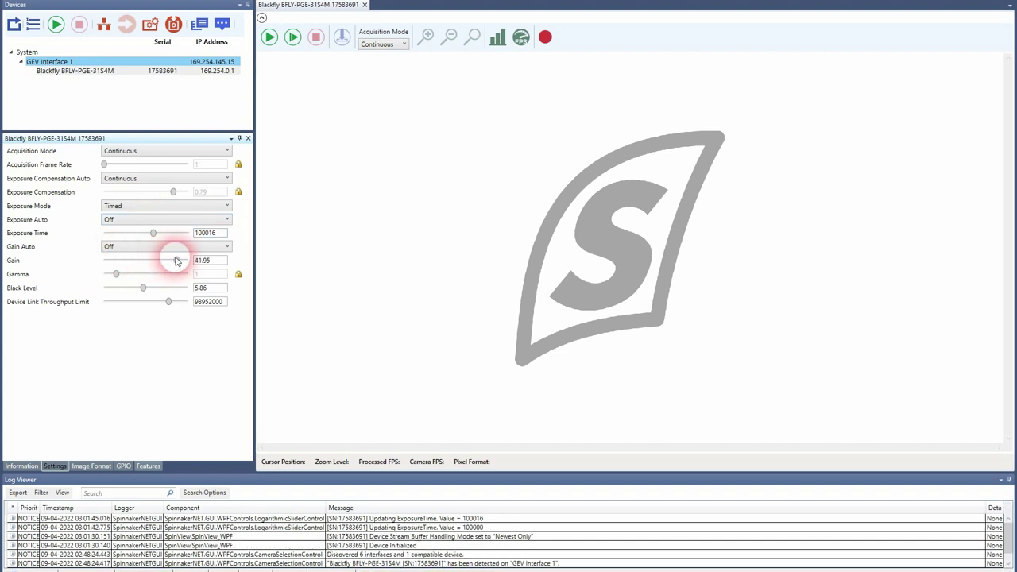
{"action": "left_click_drag", "start_coordinate": [176, 261], "coordinate": [188, 261]}
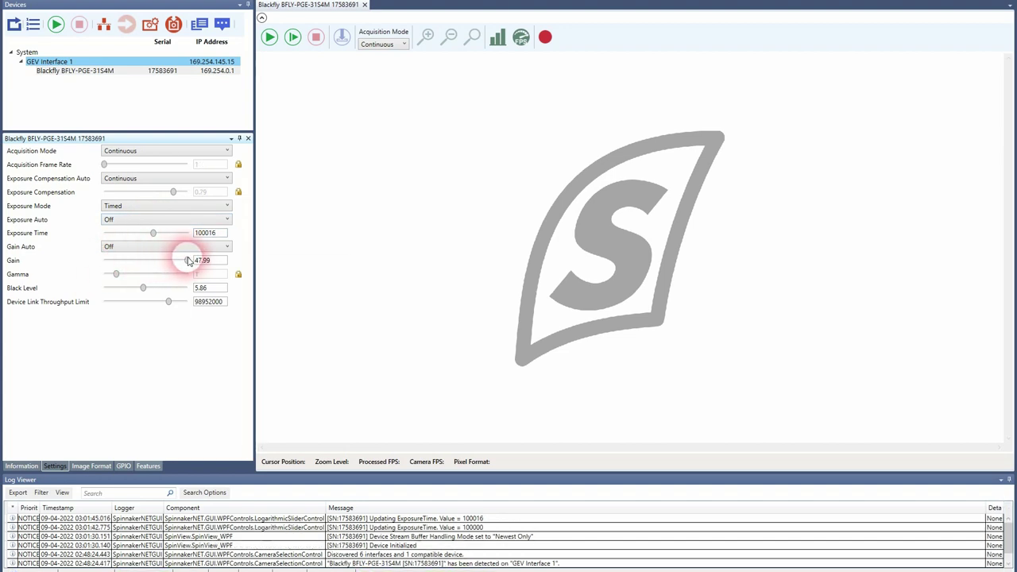
{"action": "left_click", "coordinate": [102, 469]}
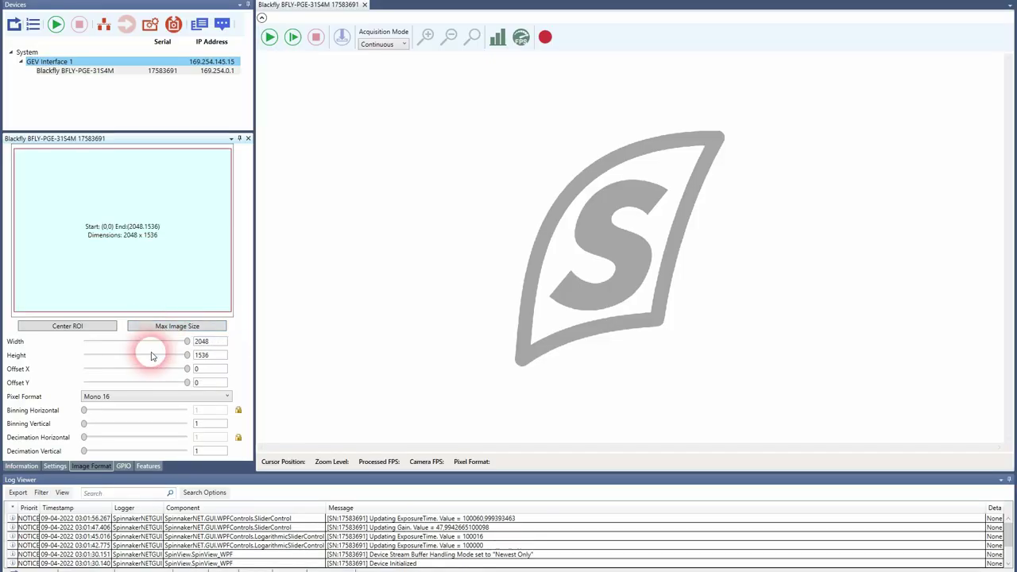
{"action": "left_click", "coordinate": [143, 397]}
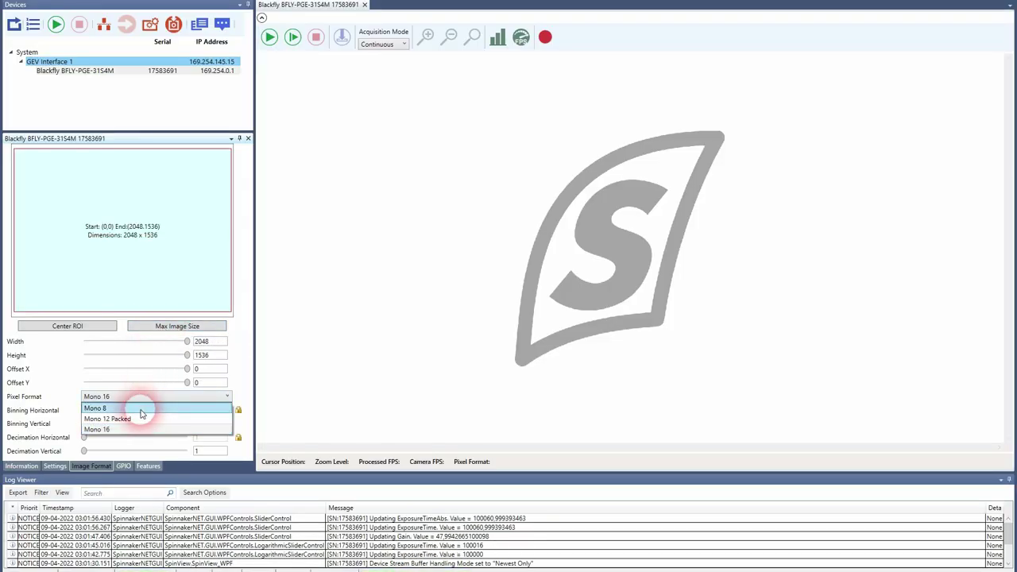
{"action": "left_click", "coordinate": [142, 408]}
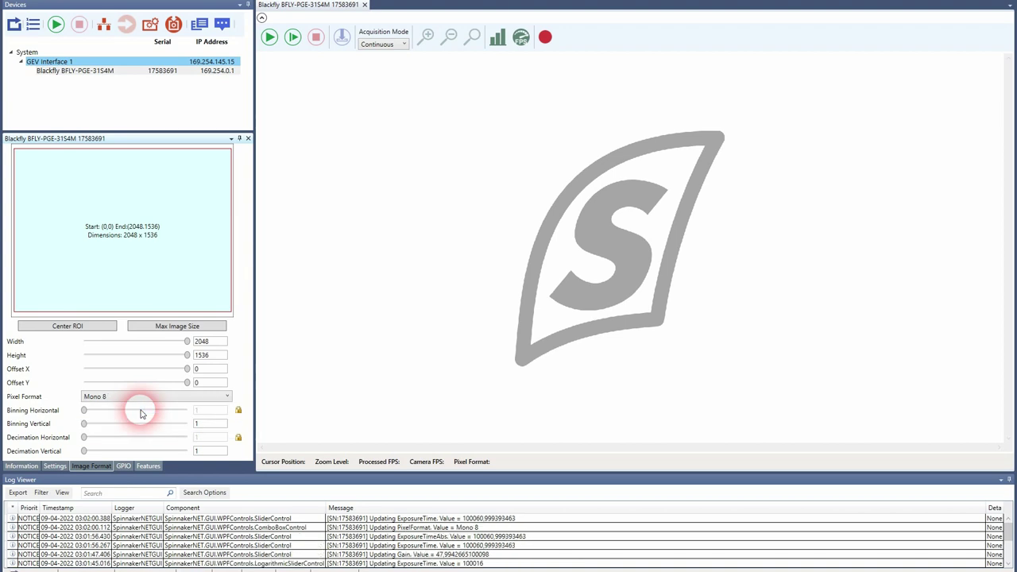
{"action": "left_click", "coordinate": [54, 467]}
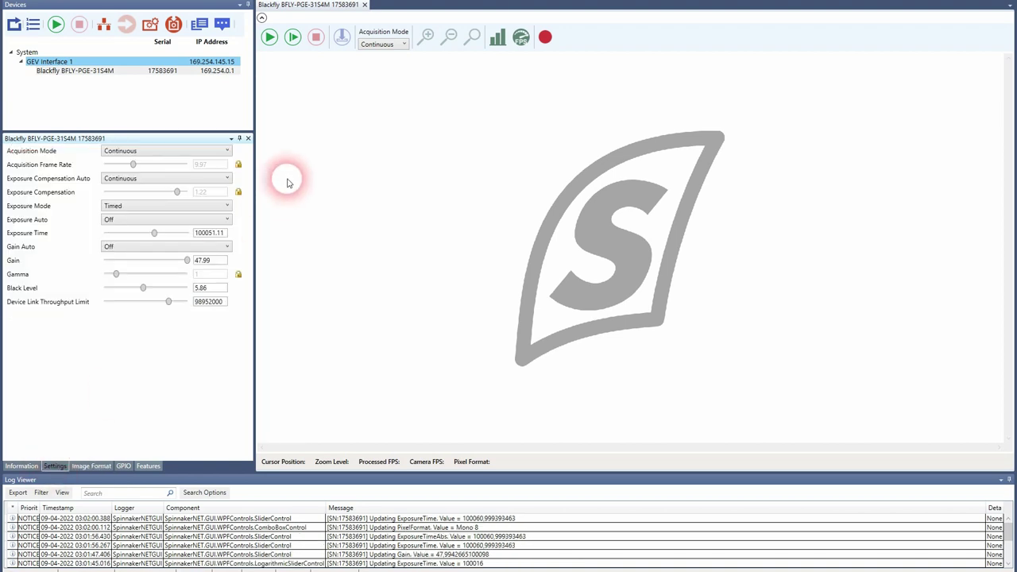
Start streaming the live camera image in SpinView and zoom the view out.
{"action": "left_click", "coordinate": [270, 38]}
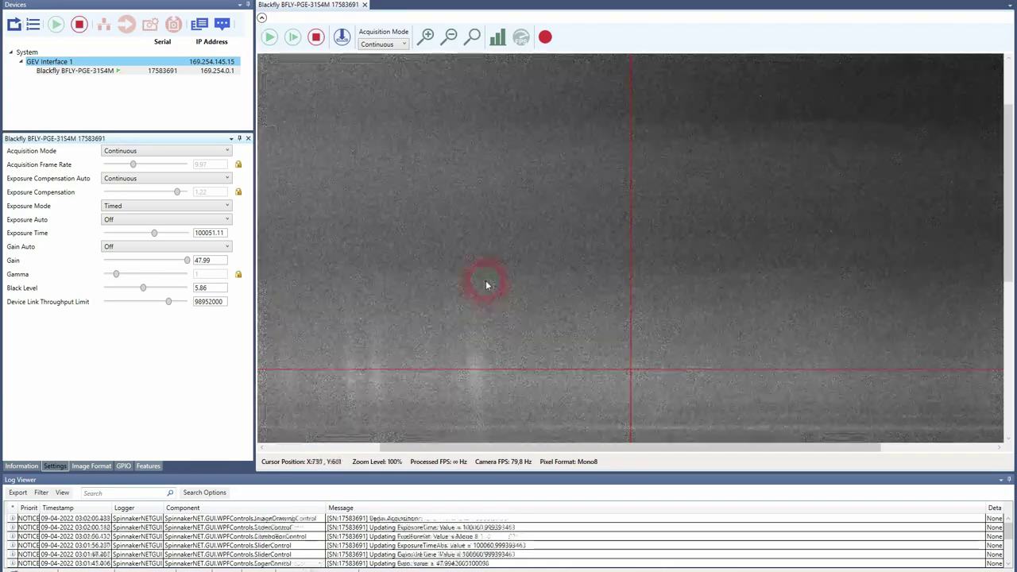
{"action": "scroll", "coordinate": [485, 280], "scroll_direction": "down", "scroll_amount": 2}
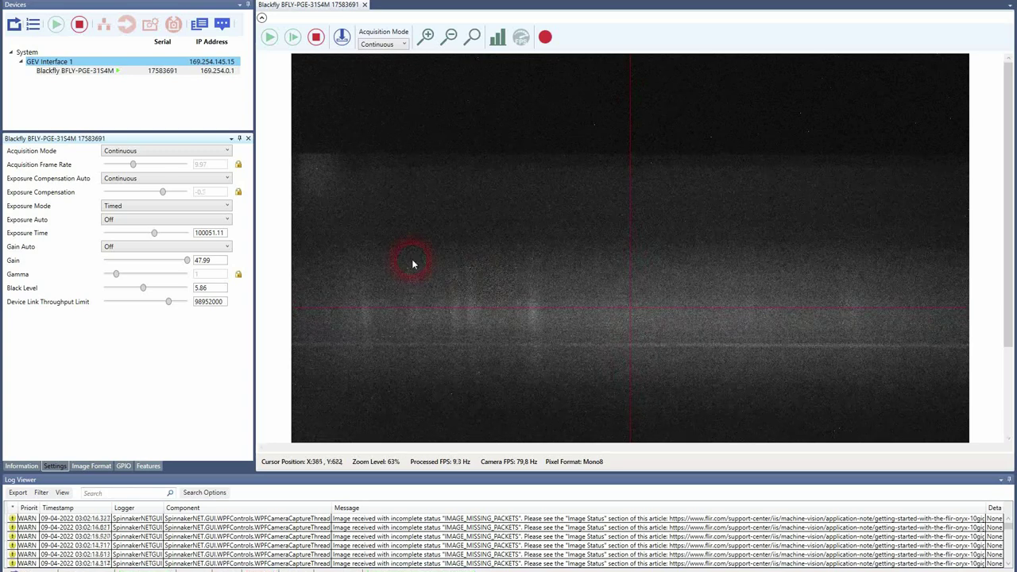
{"action": "right_click", "coordinate": [499, 263]}
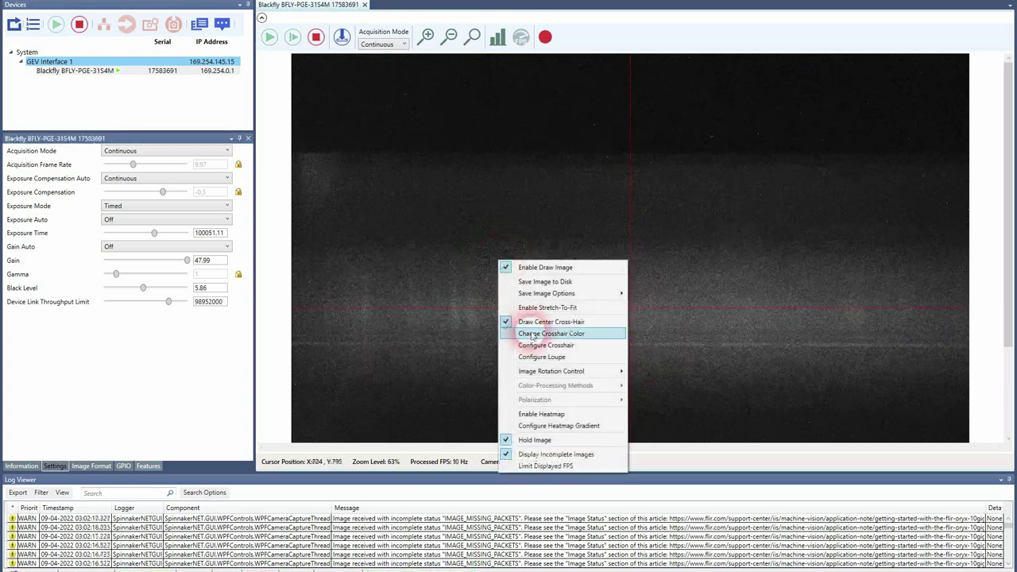
{"action": "left_click", "coordinate": [453, 245]}
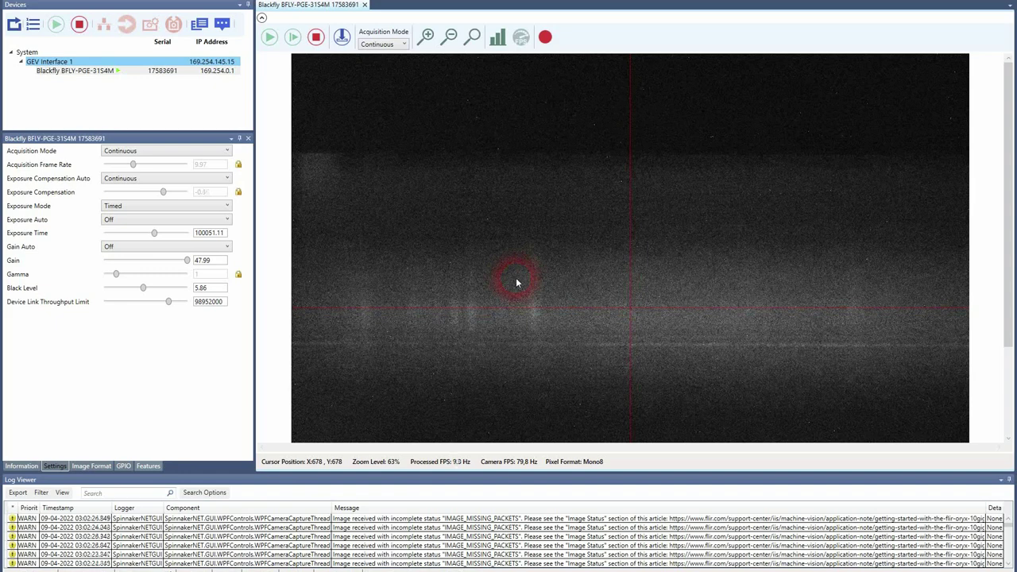
{"action": "scroll", "coordinate": [654, 305], "scroll_direction": "down", "scroll_amount": 1}
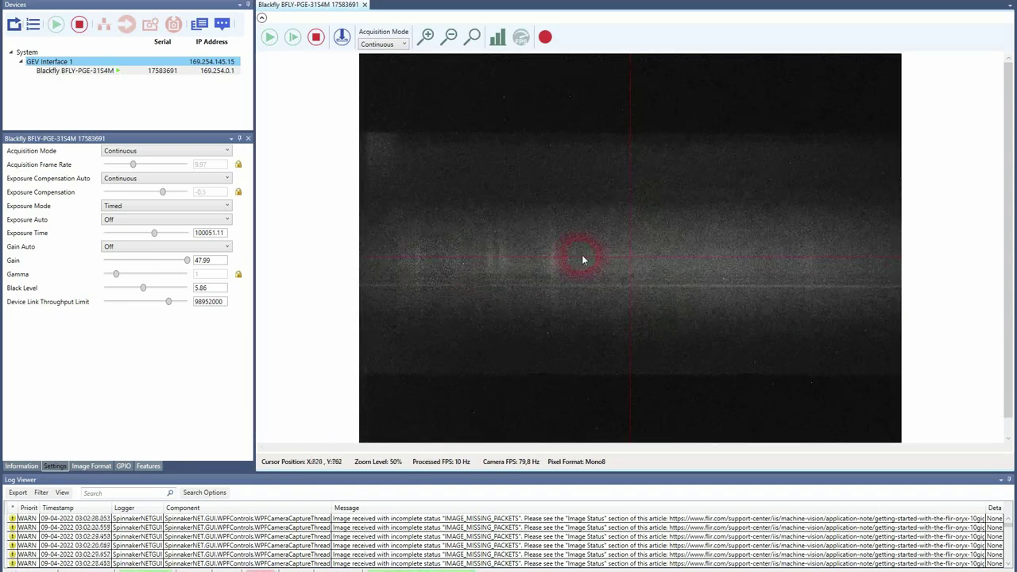
Replace the exposure time with 30000 so the spectral lines brighten.
{"action": "left_click_drag", "start_coordinate": [221, 233], "coordinate": [191, 236]}
{"action": "type", "text": "3"}
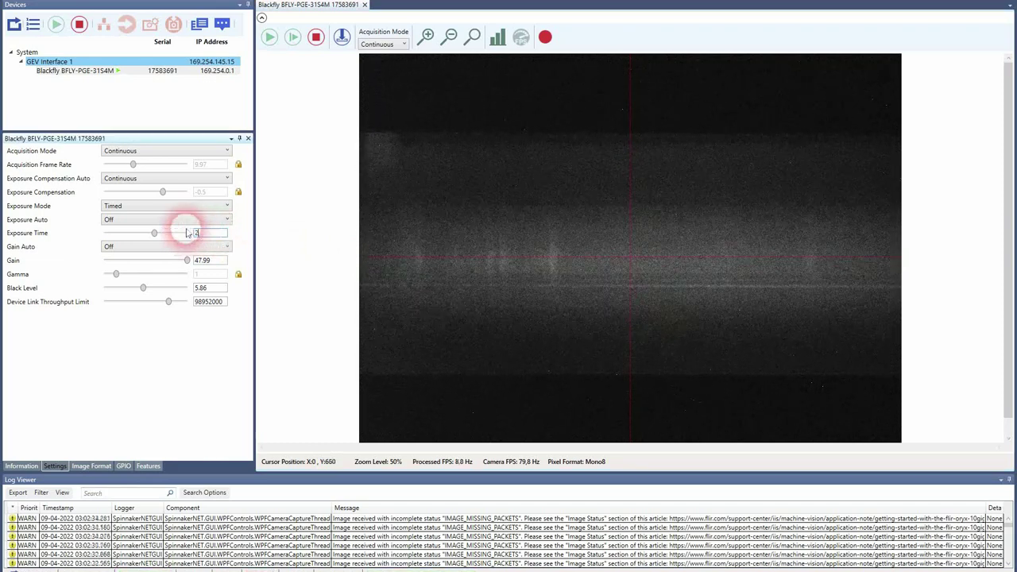
{"action": "type", "text": "00000"}
{"action": "key", "text": "Return"}
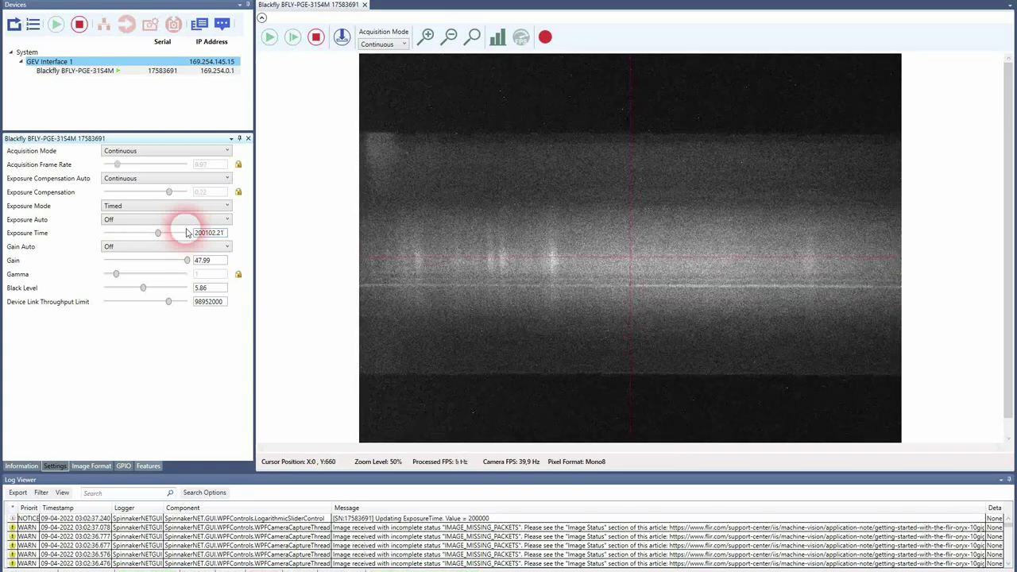
{"action": "scroll", "coordinate": [565, 288], "scroll_direction": "up", "scroll_amount": 1}
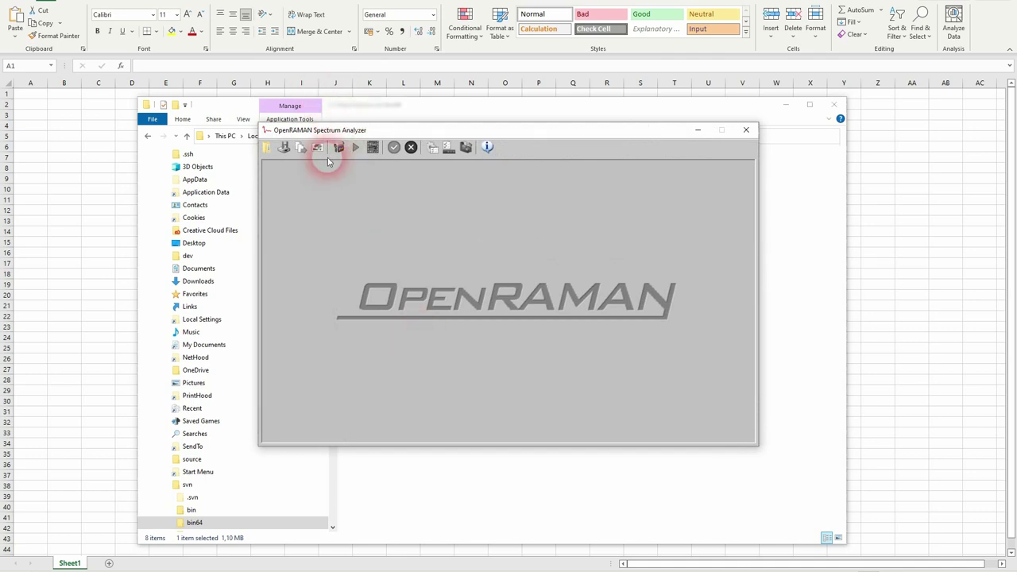
Connect the analyzer to the Blackfly camera.
{"action": "left_click", "coordinate": [336, 150]}
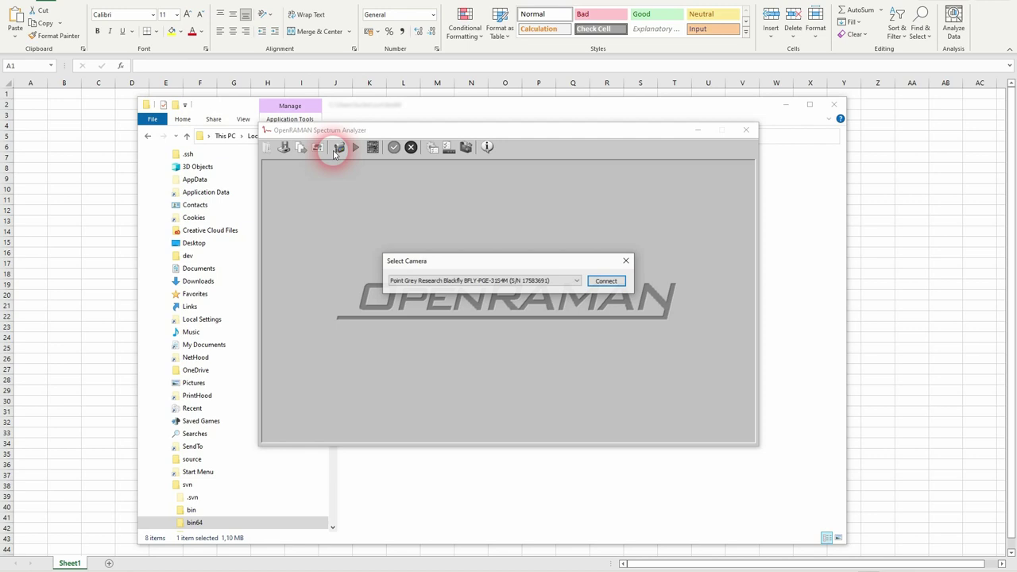
{"action": "left_click", "coordinate": [787, 108]}
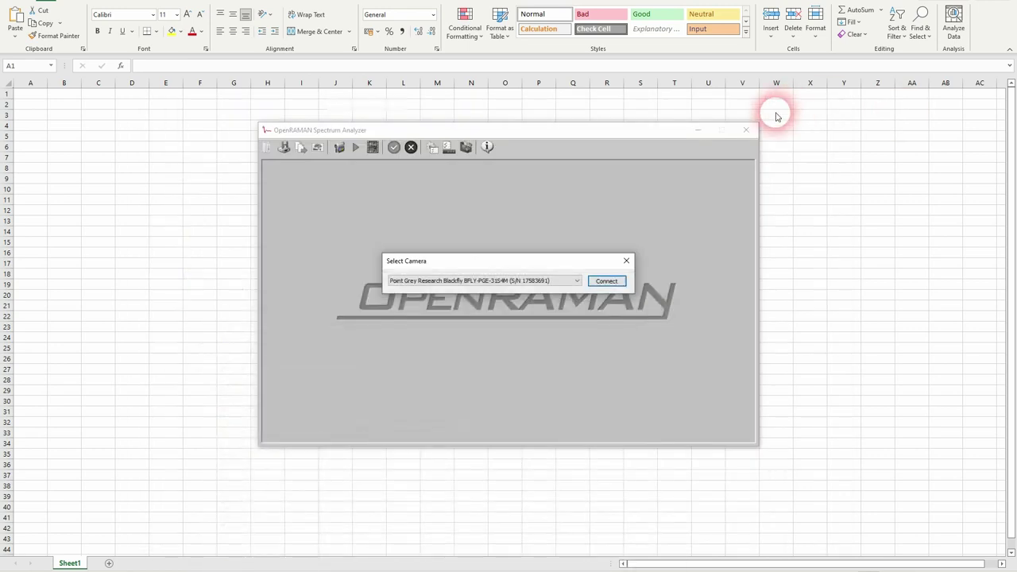
{"action": "left_click", "coordinate": [603, 281]}
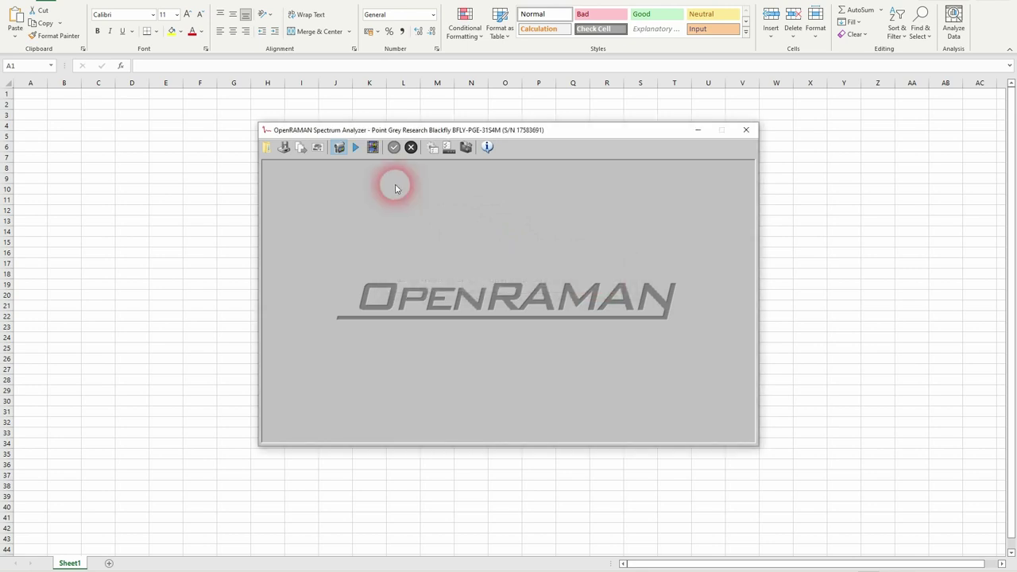
Set exposure to about 199.5 ms and gain to 36.4 dB, moving the Configuration Panel aside.
{"action": "left_click", "coordinate": [432, 147]}
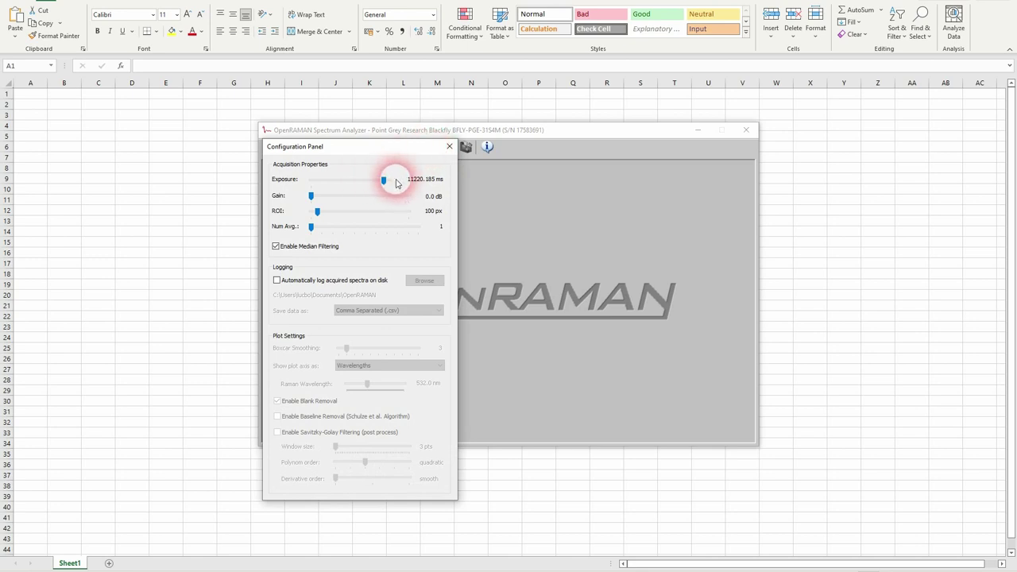
{"action": "left_click_drag", "start_coordinate": [381, 182], "coordinate": [367, 182]}
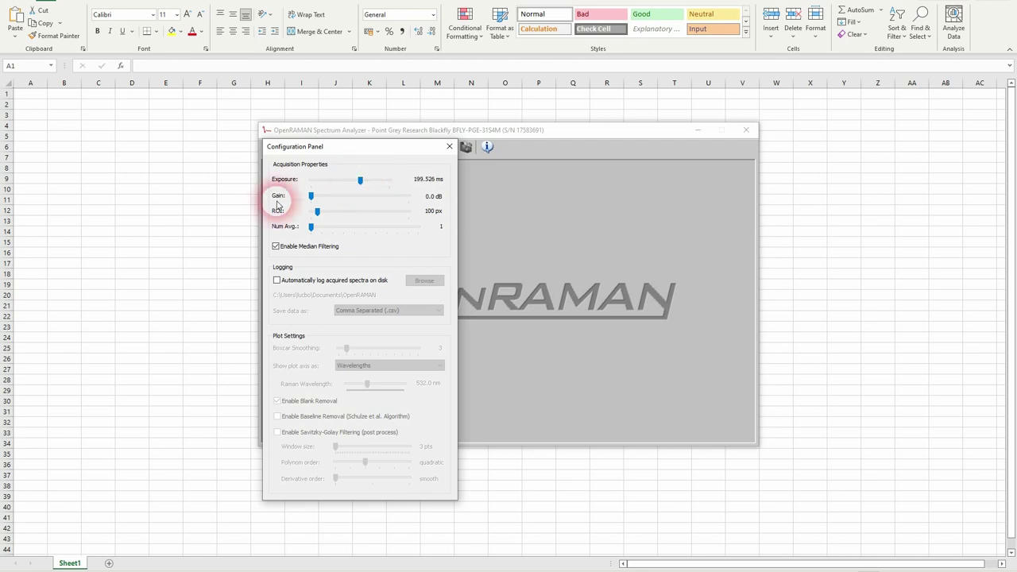
{"action": "left_click_drag", "start_coordinate": [310, 196], "coordinate": [386, 196]}
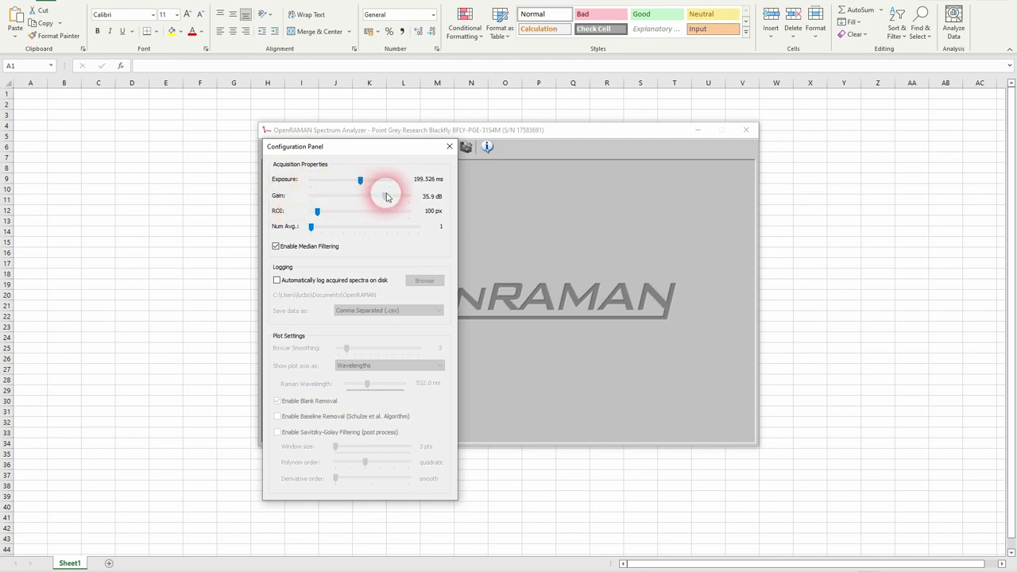
{"action": "left_click_drag", "start_coordinate": [386, 146], "coordinate": [797, 132]}
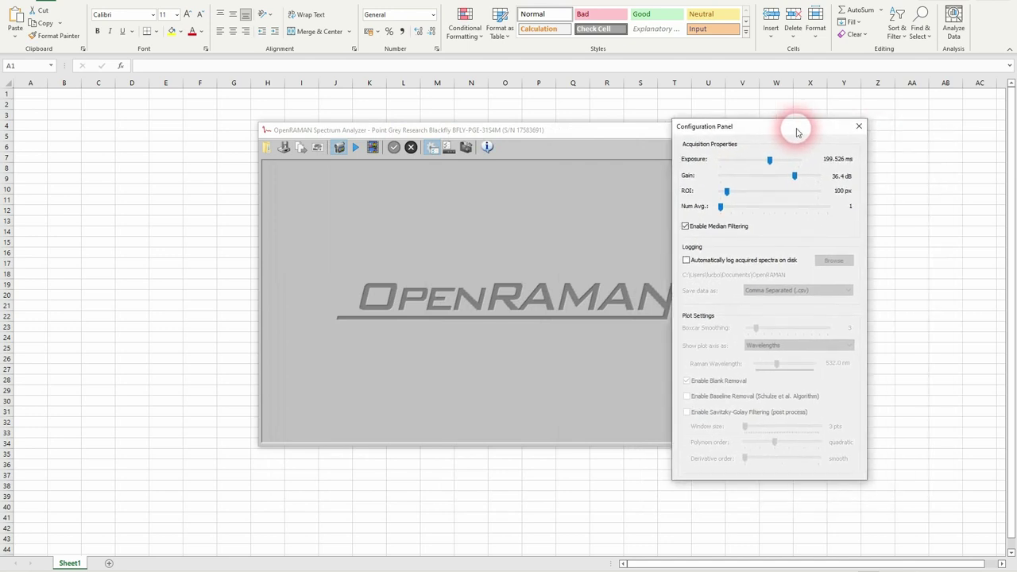
Run live spectrum acquisition, overlay saturation curves, and lower gain to 33.3 dB.
{"action": "left_click", "coordinate": [372, 147]}
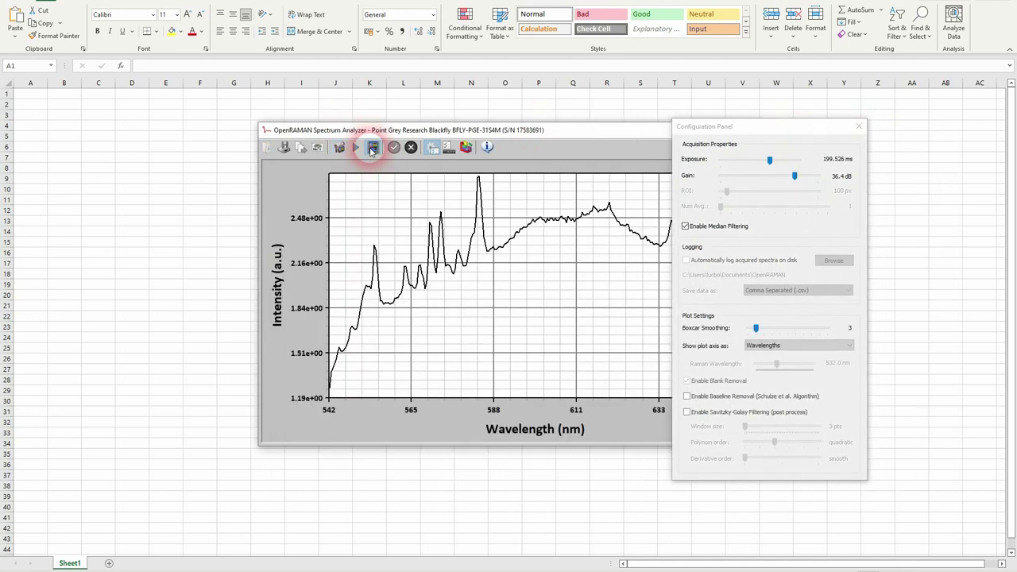
{"action": "left_click", "coordinate": [538, 130]}
{"action": "left_click_drag", "start_coordinate": [538, 130], "coordinate": [426, 135]}
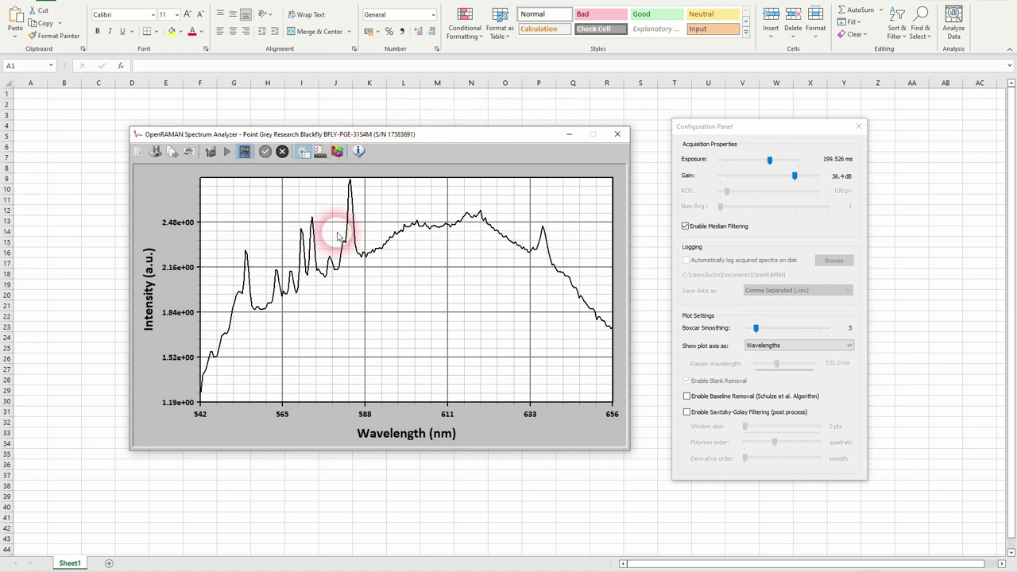
{"action": "left_click", "coordinate": [337, 152]}
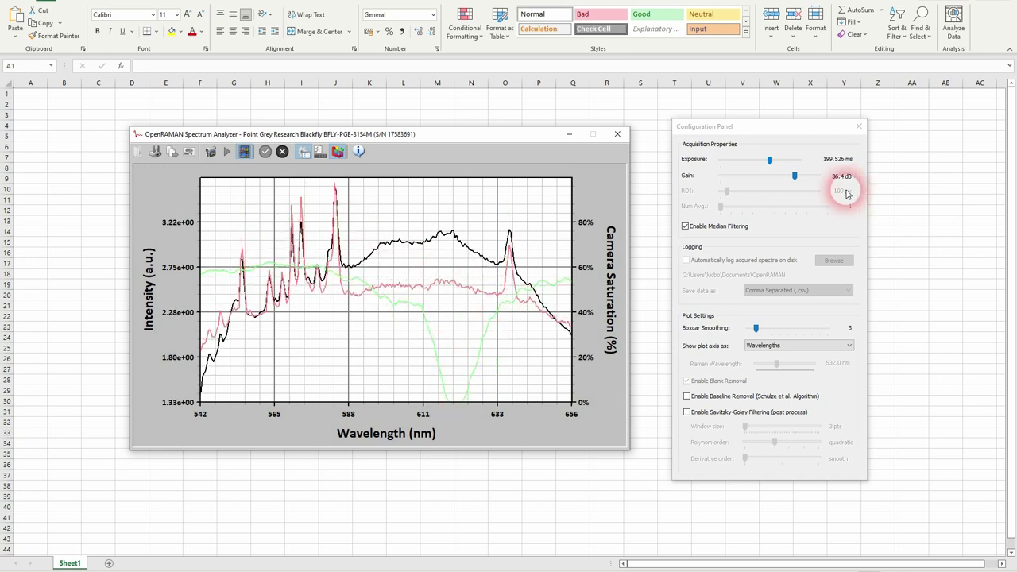
{"action": "left_click_drag", "start_coordinate": [794, 174], "coordinate": [788, 180]}
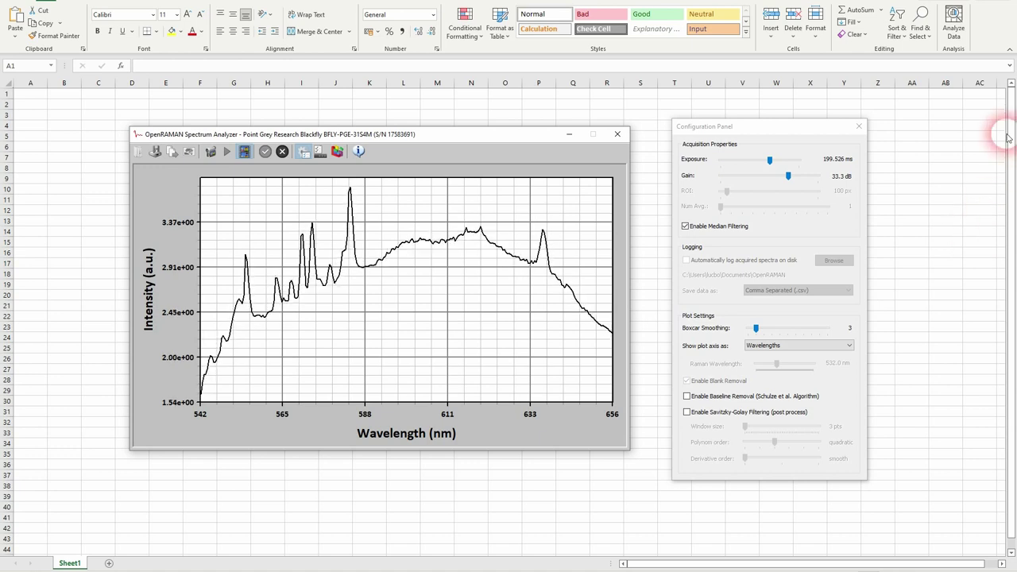
Stop live acquisition and turn the camera gain down to 0.0 dB.
{"action": "left_click", "coordinate": [245, 152]}
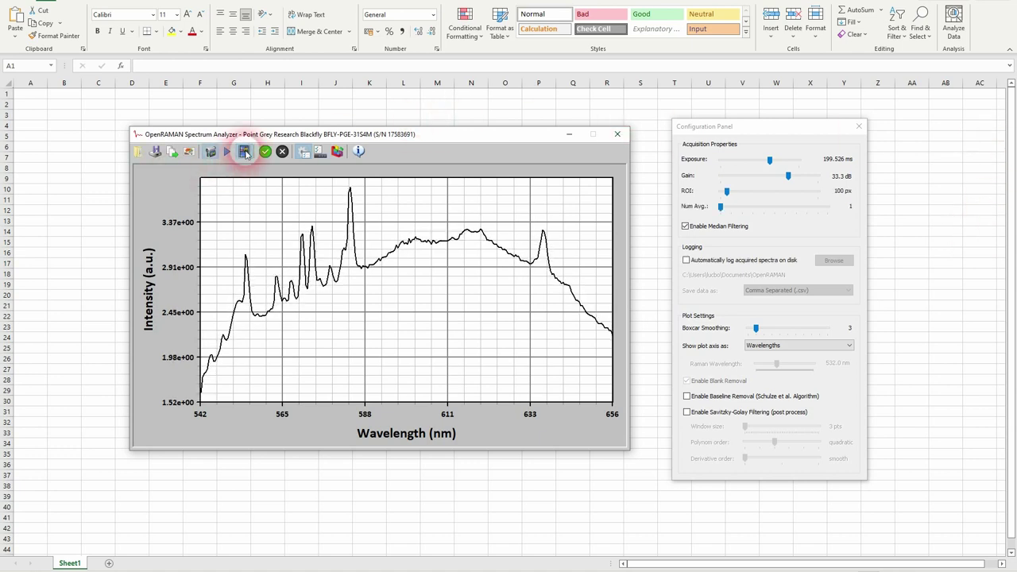
{"action": "left_click", "coordinate": [788, 178]}
{"action": "left_click_drag", "start_coordinate": [789, 178], "coordinate": [722, 176]}
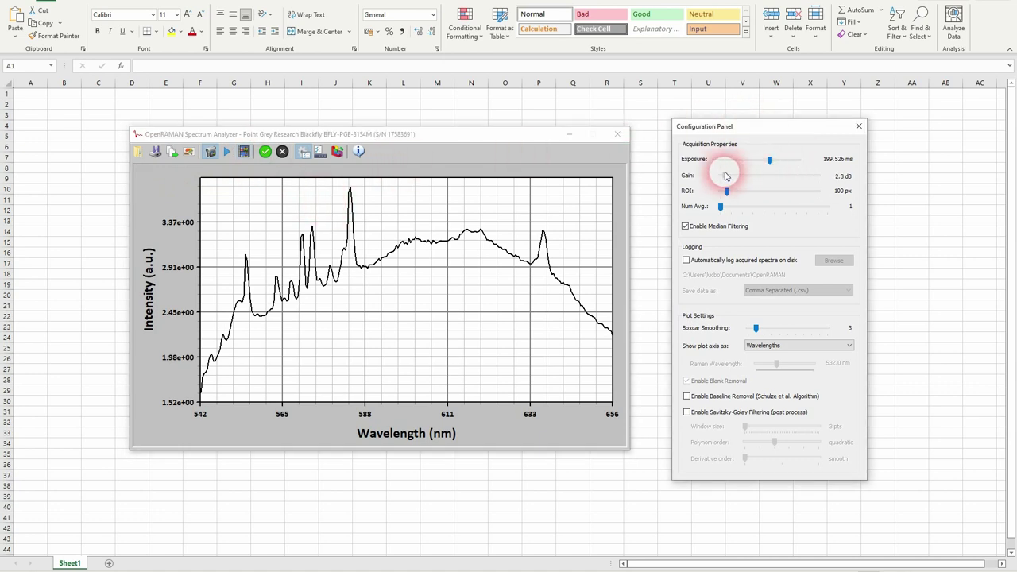
Lengthen exposure to 11220 ms, show the saturation overlay, and acquire a single spectrum.
{"action": "left_click", "coordinate": [770, 161]}
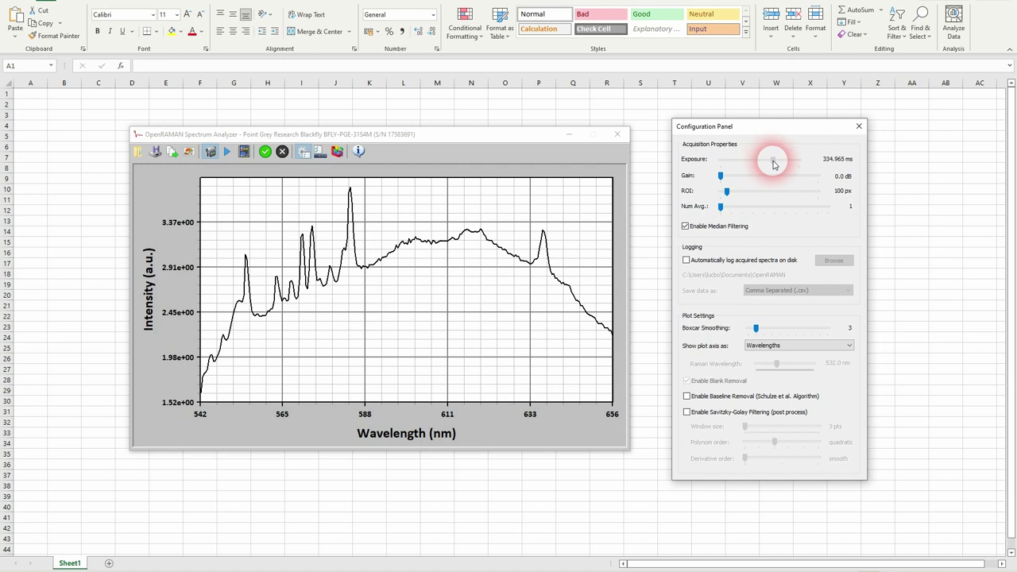
{"action": "left_click_drag", "start_coordinate": [778, 164], "coordinate": [781, 164]}
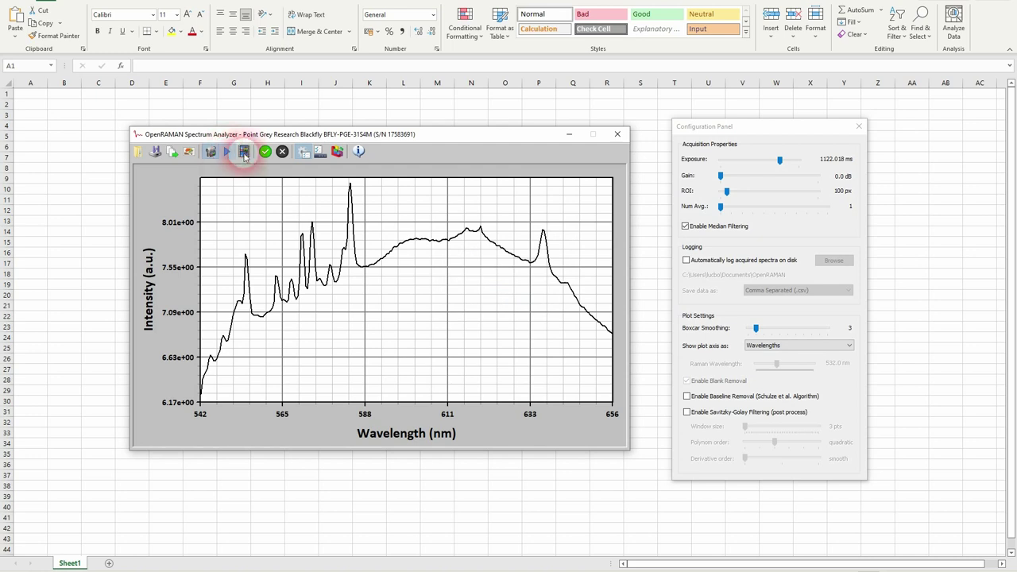
{"action": "left_click", "coordinate": [337, 153]}
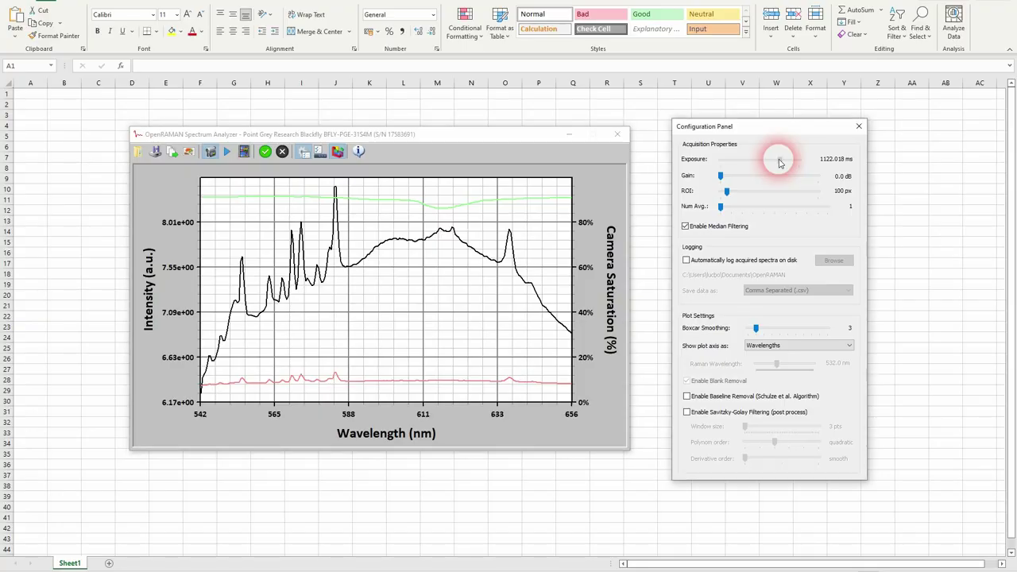
{"action": "left_click_drag", "start_coordinate": [780, 162], "coordinate": [783, 163]}
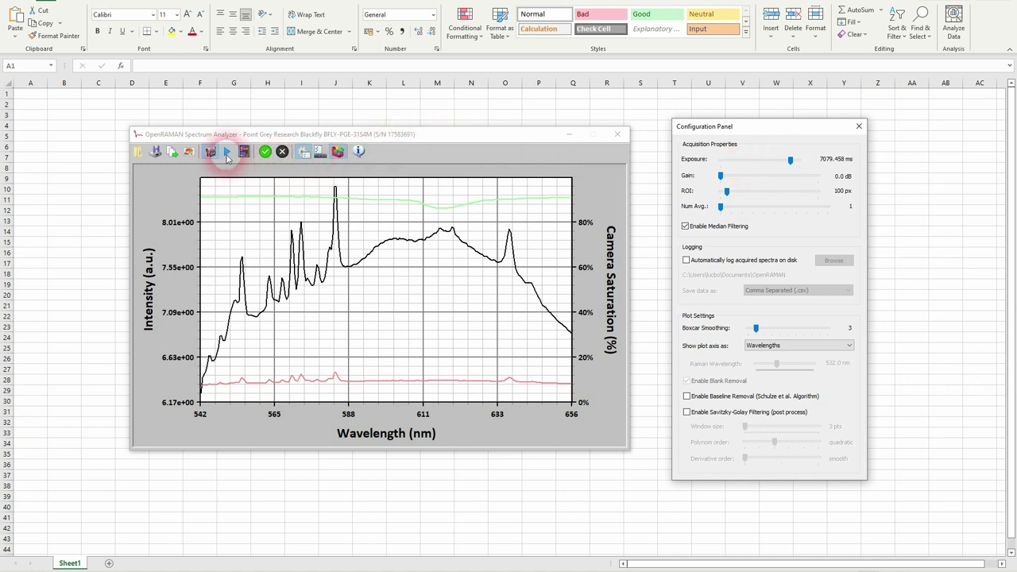
{"action": "left_click", "coordinate": [227, 156]}
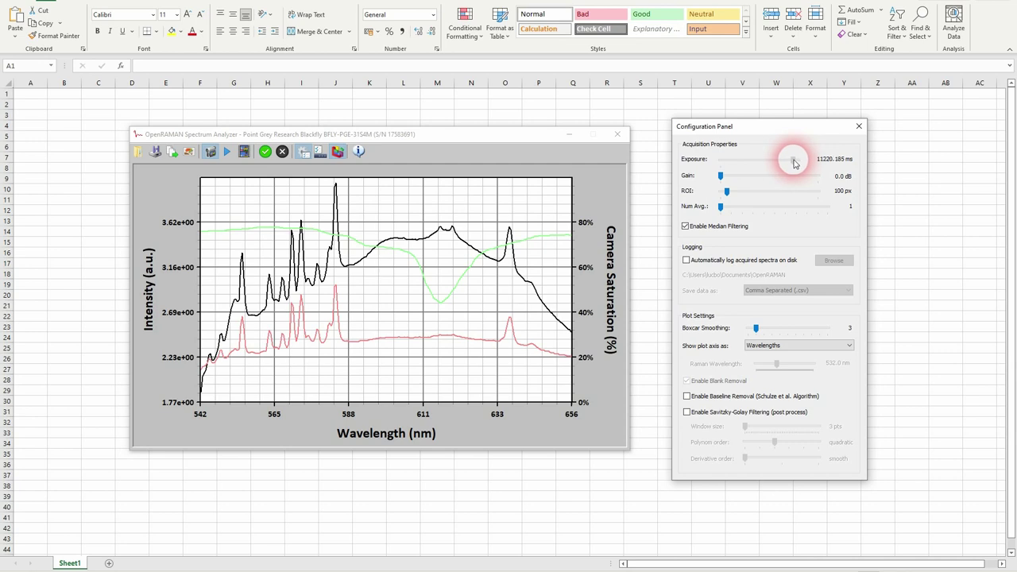
Acquire spectra at 11220 ms exposure, hiding the saturation overlay before the final capture.
{"action": "left_click", "coordinate": [226, 151]}
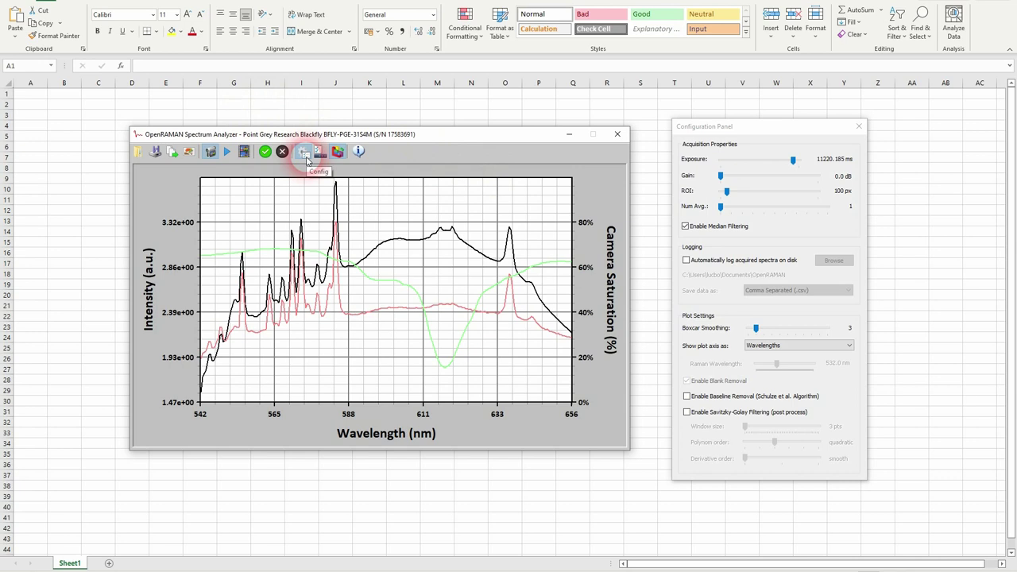
{"action": "left_click", "coordinate": [337, 151]}
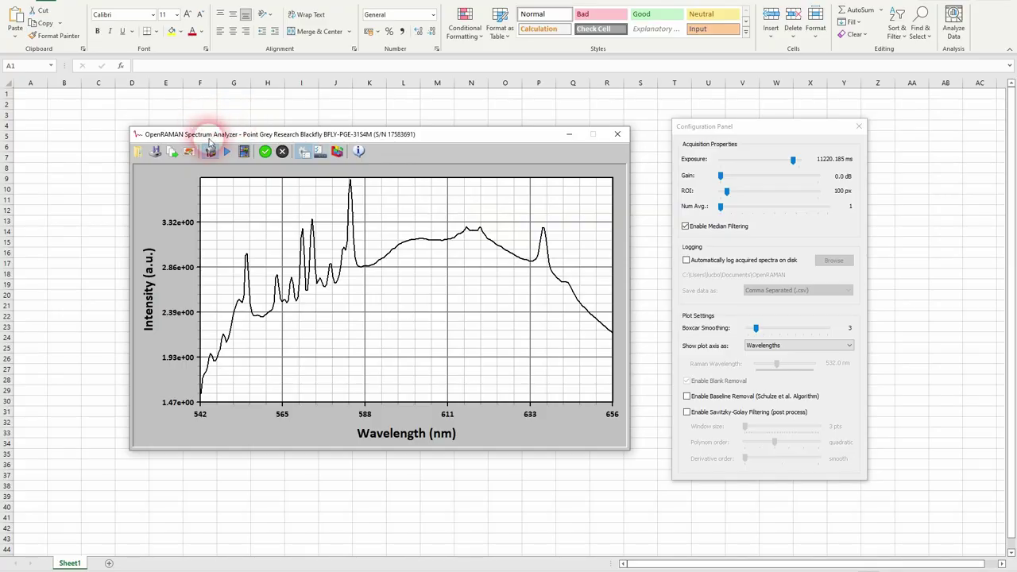
{"action": "left_click", "coordinate": [226, 152]}
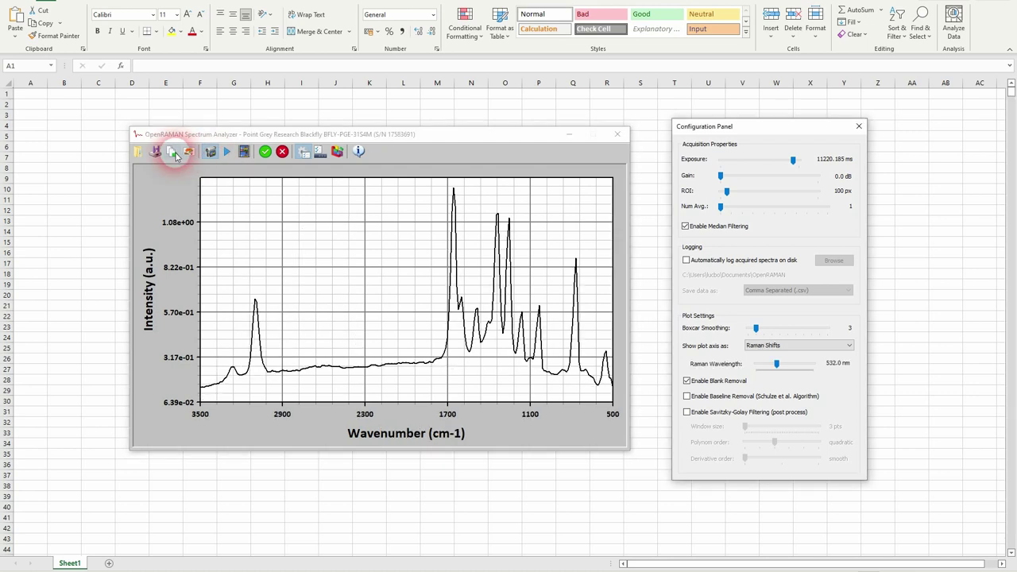
Copy the spectrum data and paste it into Excel starting at cell A1.
{"action": "left_click", "coordinate": [173, 151]}
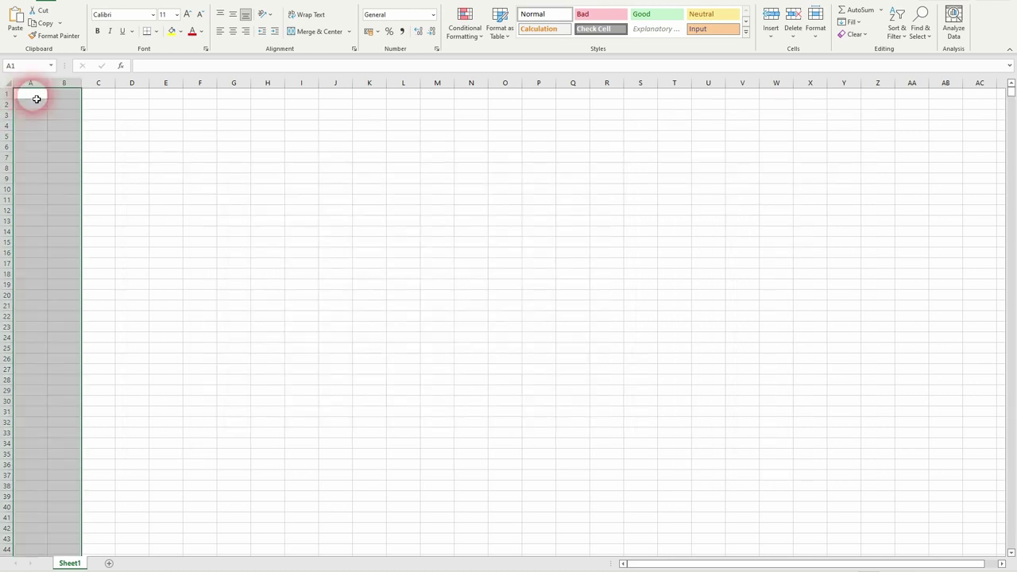
{"action": "left_click", "coordinate": [36, 99]}
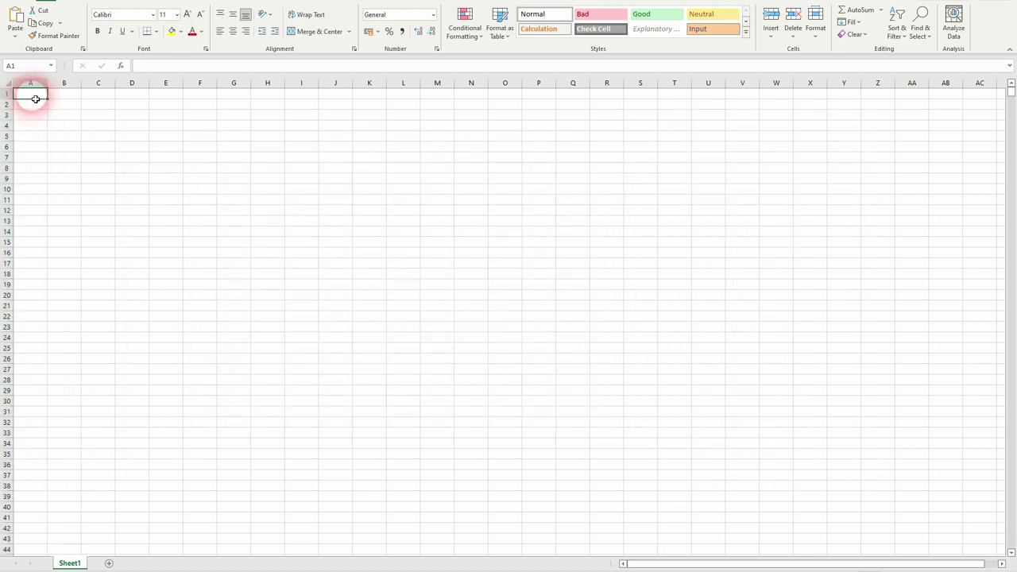
{"action": "key", "text": "ctrl+v"}
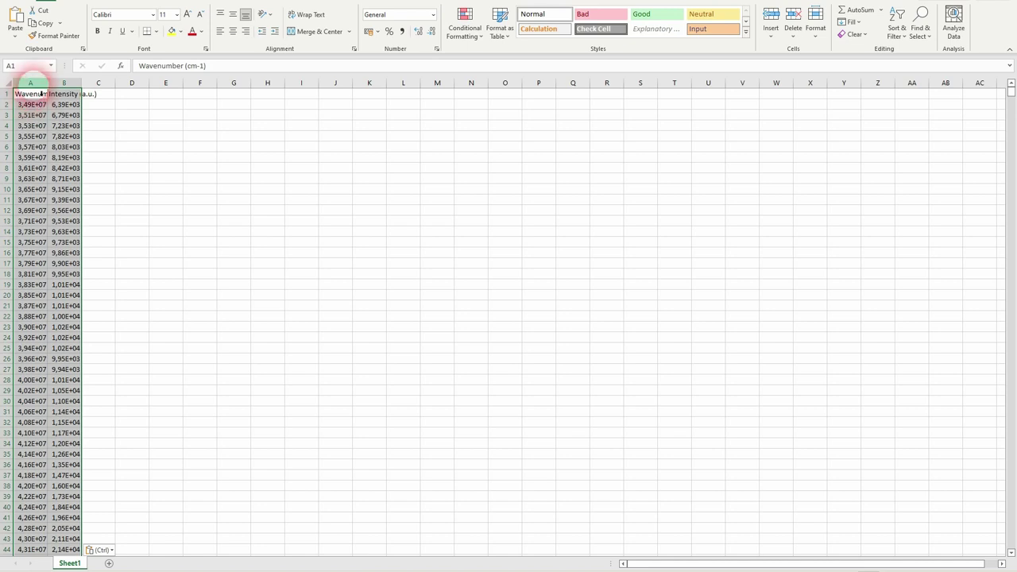
Insert a Scatter with Smooth Lines chart and enlarge it across columns F to X.
{"action": "left_click", "coordinate": [86, 1]}
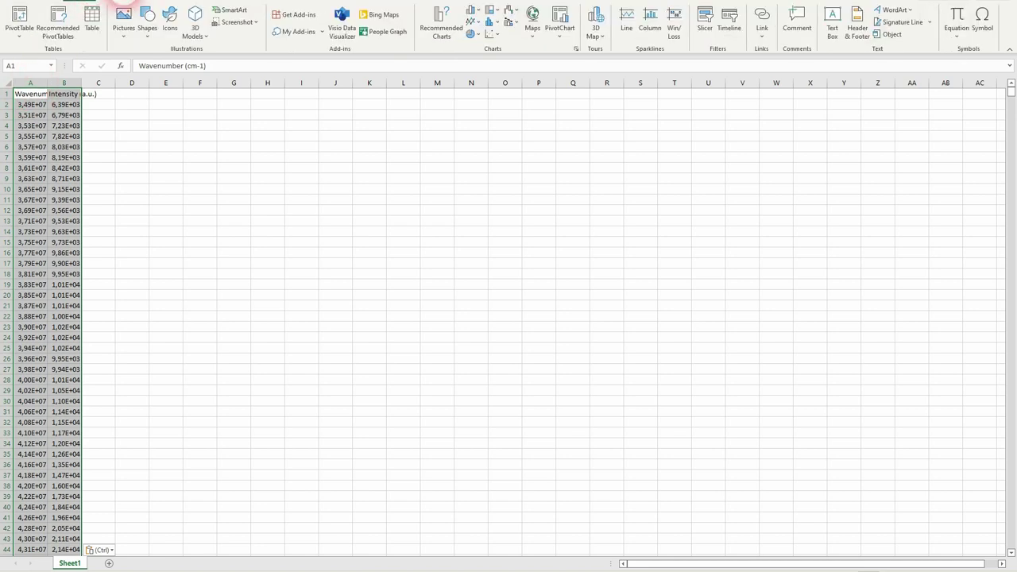
{"action": "left_click", "coordinate": [494, 35]}
{"action": "left_click", "coordinate": [557, 71]}
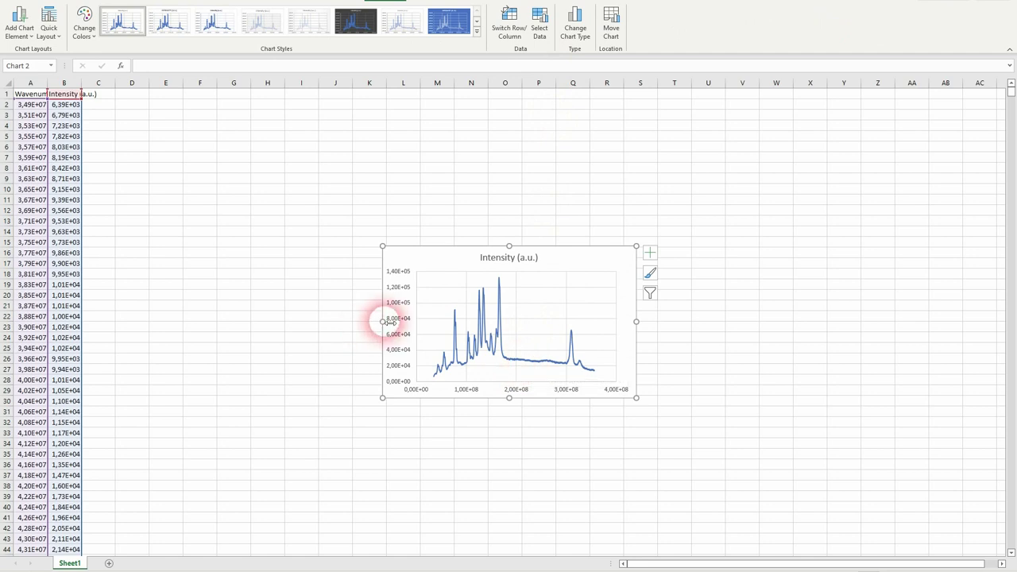
{"action": "left_click_drag", "start_coordinate": [382, 321], "coordinate": [179, 321]}
{"action": "left_click_drag", "start_coordinate": [635, 321], "coordinate": [956, 325]}
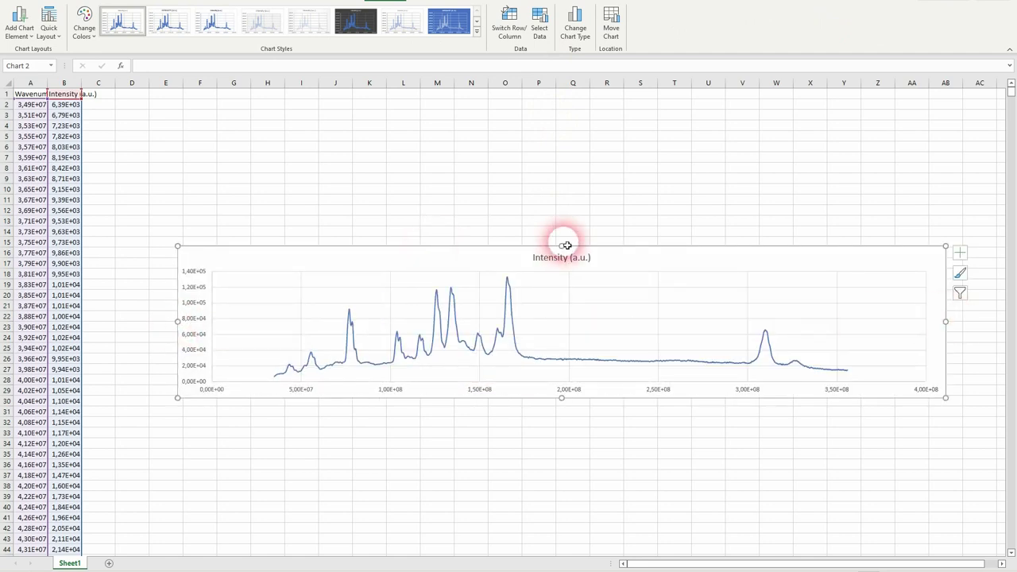
{"action": "left_click_drag", "start_coordinate": [563, 244], "coordinate": [574, 178]}
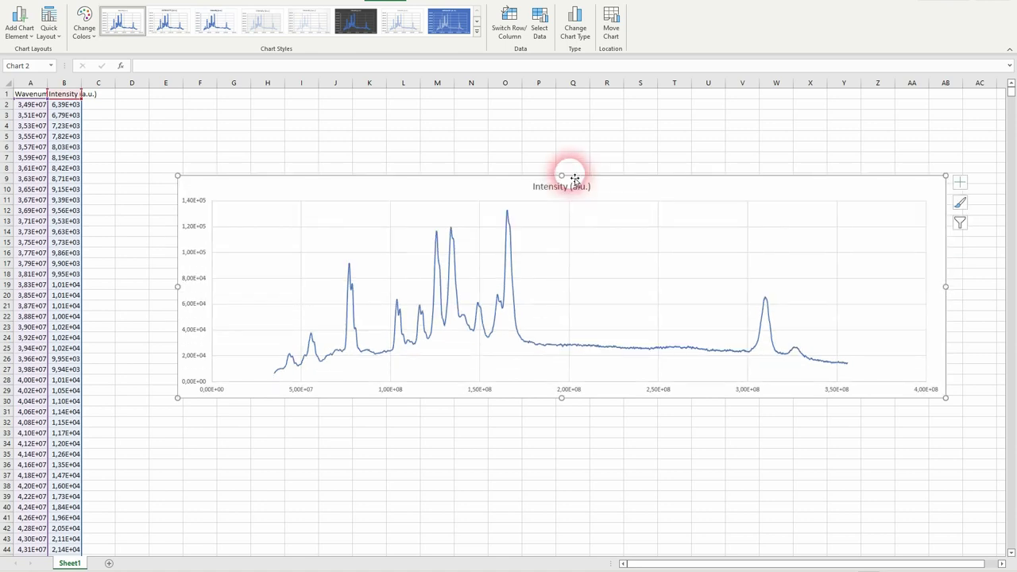